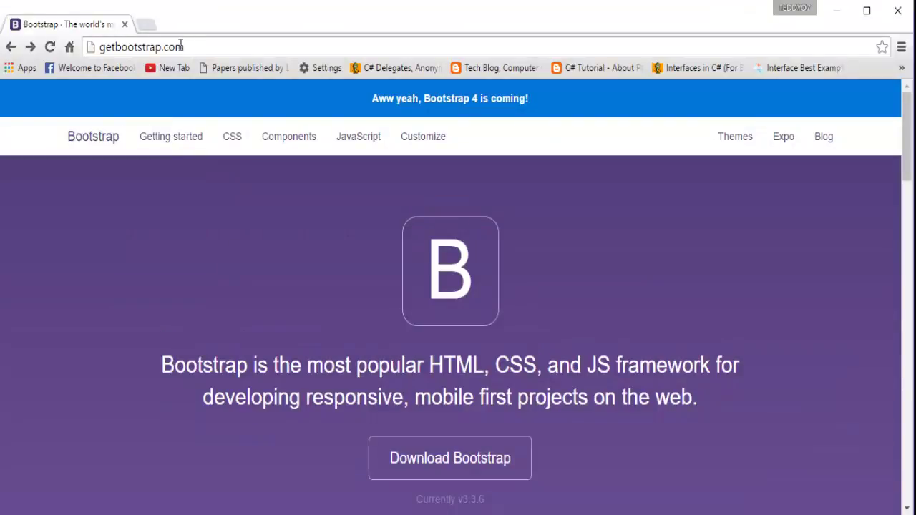
# Step: Download the Bootstrap 3.3.6 zip from getbootstrap.com and save it to E:\Demo
pyautogui.click(188, 47)
pyautogui.click(52, 256)
pyautogui.click(430, 466)
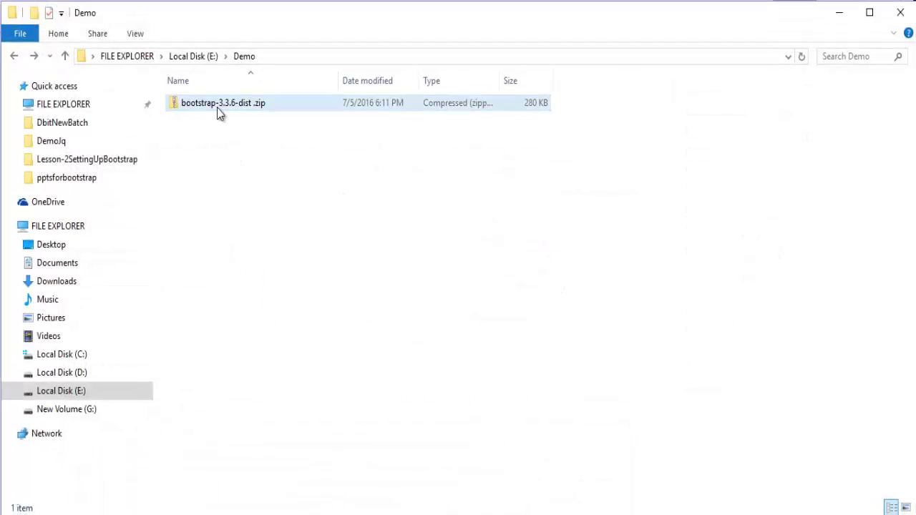
# Step: Extract bootstrap-3.3.6-dist.zip with 7-Zip into a bootstrap-3.3.6-dist folder
pyautogui.click(217, 107)
pyautogui.rightClick(217, 107)
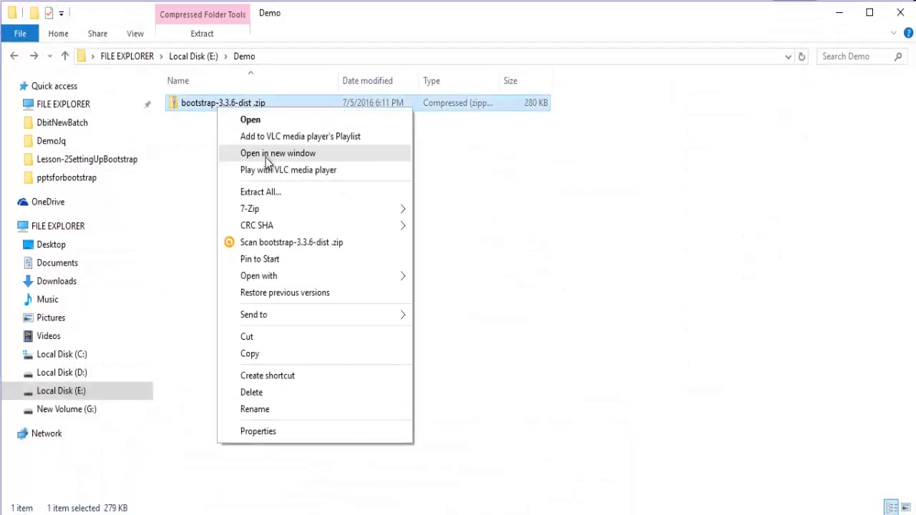
pyautogui.moveTo(267, 211)
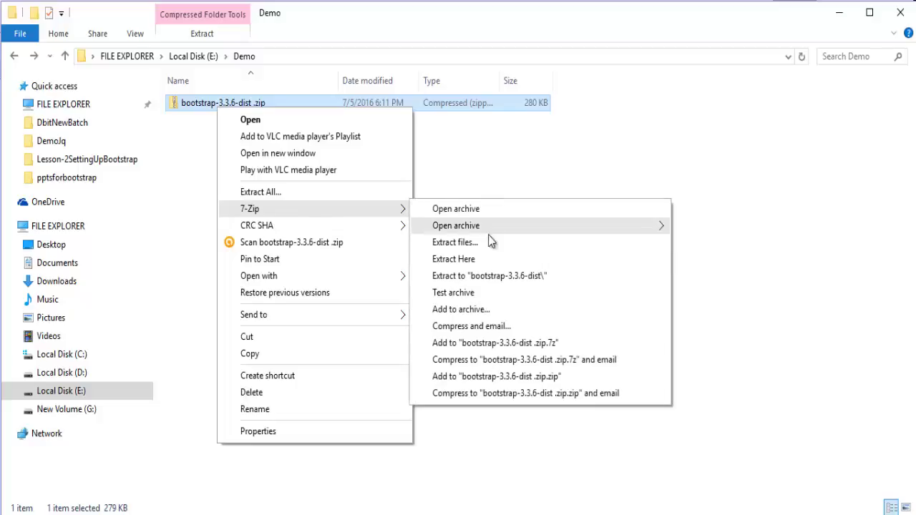
pyautogui.click(501, 281)
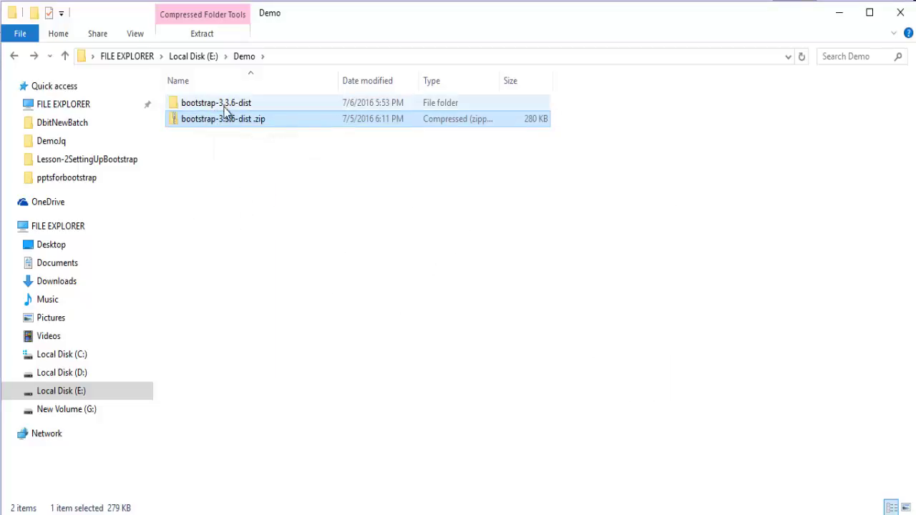
# Step: Open the bootstrap-3.3.6-dist folder and point out its css and fonts folders
pyautogui.doubleClick(248, 103)
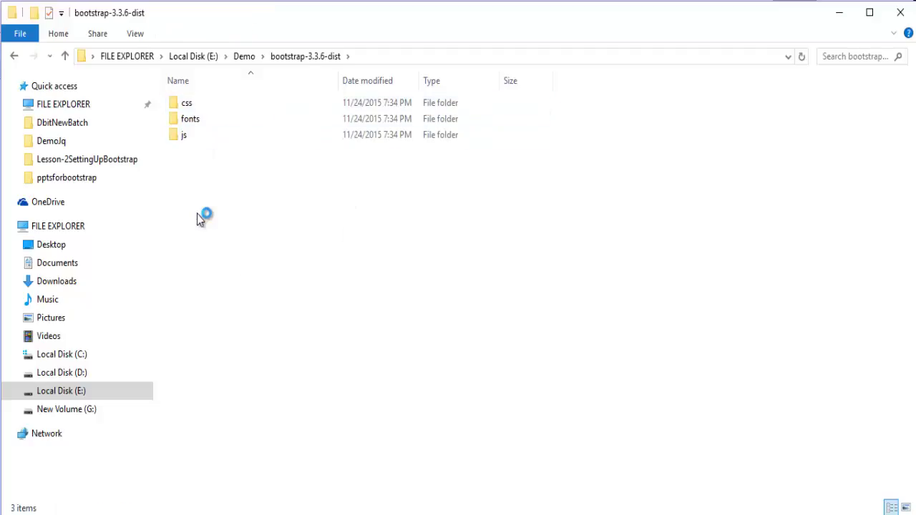
pyautogui.click(191, 104)
pyautogui.click(199, 120)
# Step: Point out the js folder, show the Bootstrap Files slide, then return to File Explorer
pyautogui.click(186, 136)
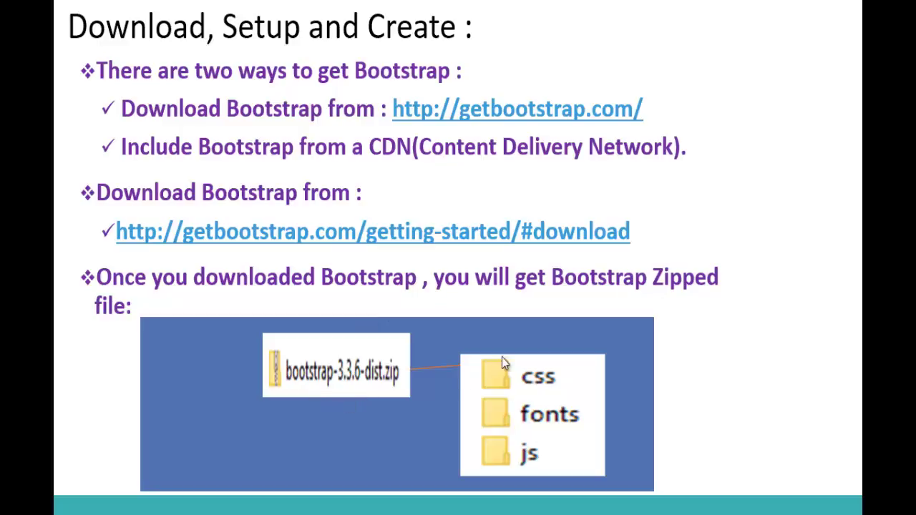
pyautogui.click(515, 443)
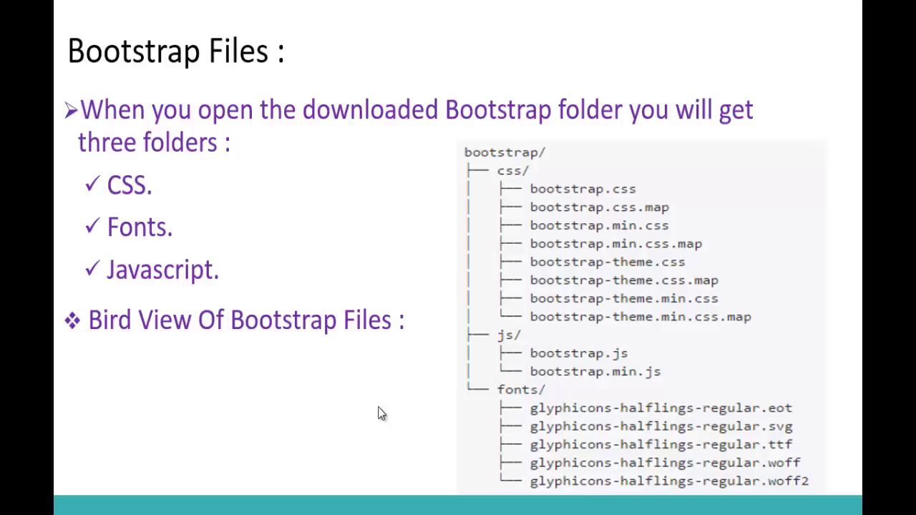
pyautogui.hotkey('alt', 'Tab')
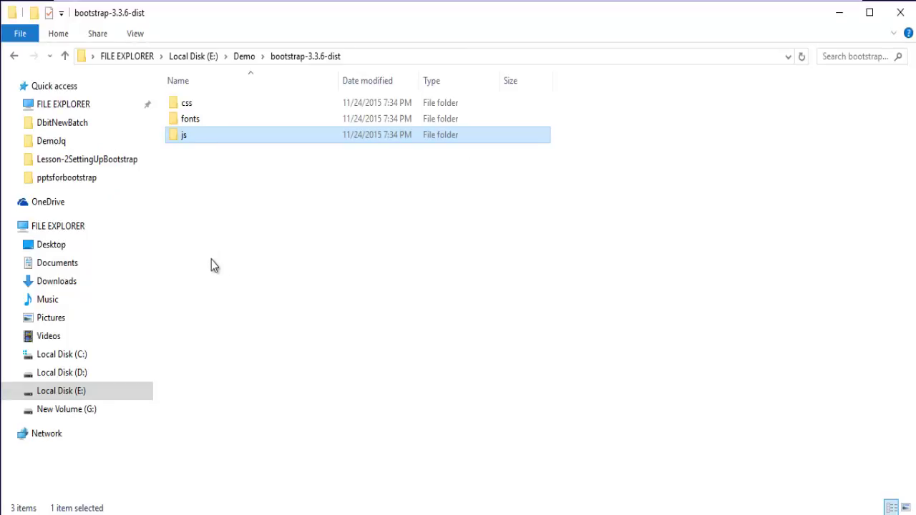
# Step: Open the css folder in bootstrap-3.3.6-dist and select bootstrap.css
pyautogui.click(205, 106)
pyautogui.doubleClick(205, 106)
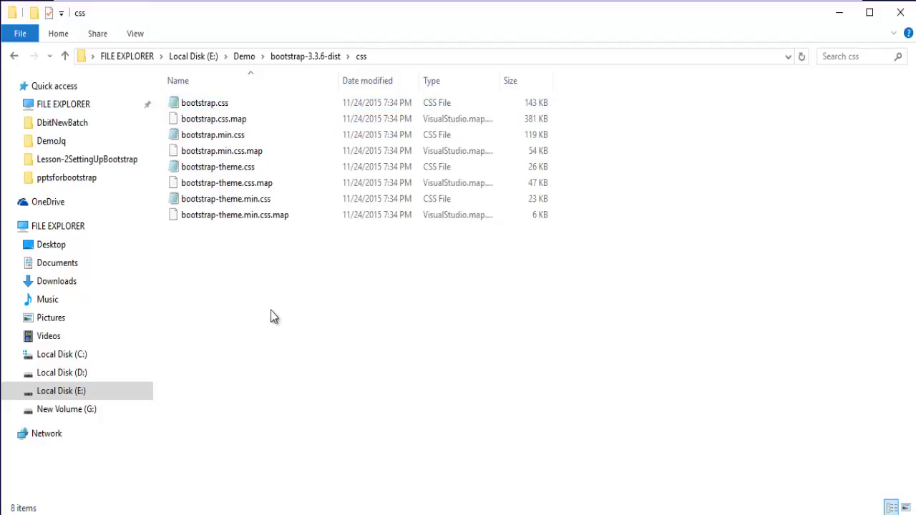
pyautogui.click(222, 106)
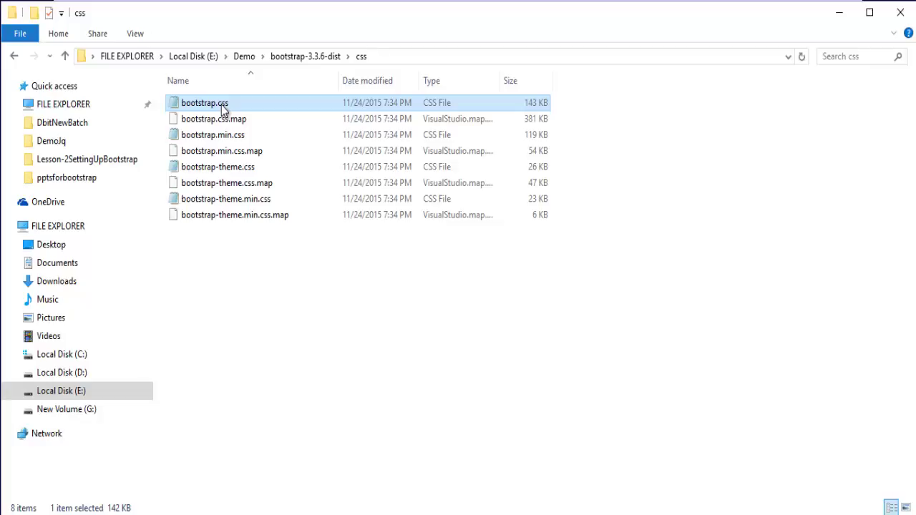
pyautogui.click(239, 122)
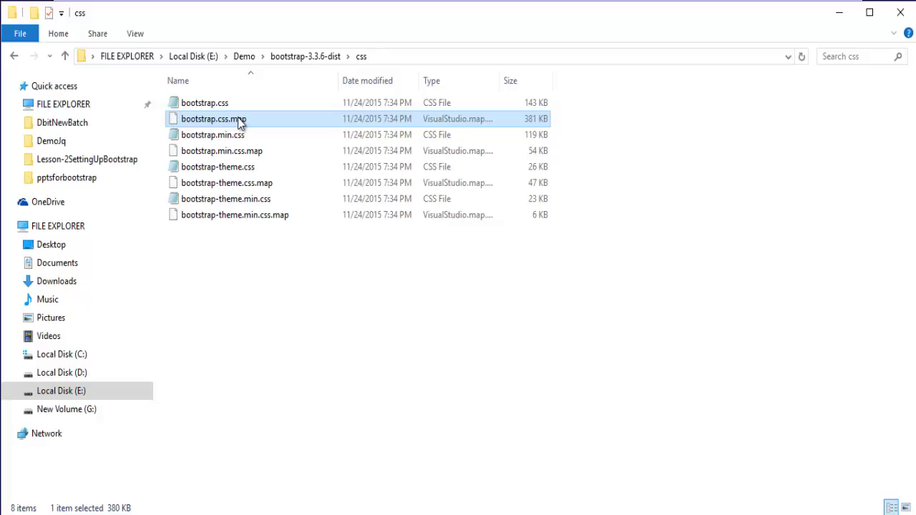
pyautogui.click(260, 158)
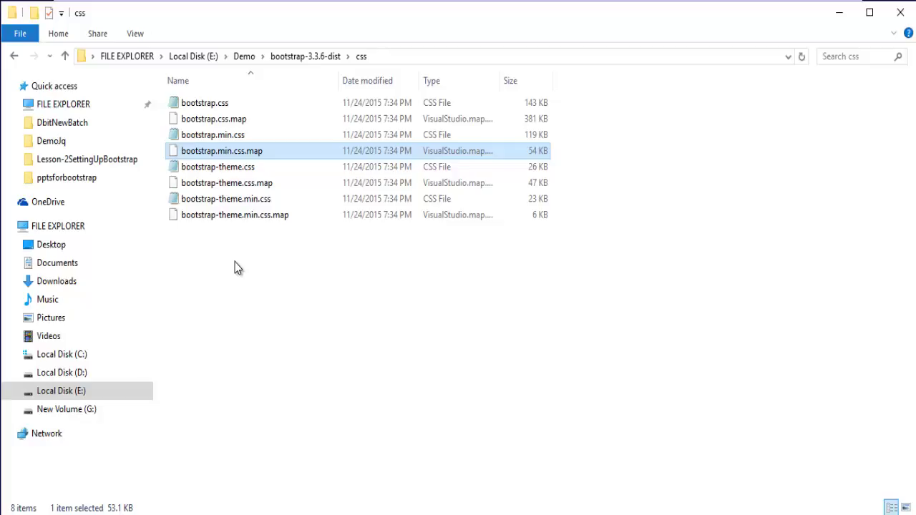
pyautogui.click(214, 121)
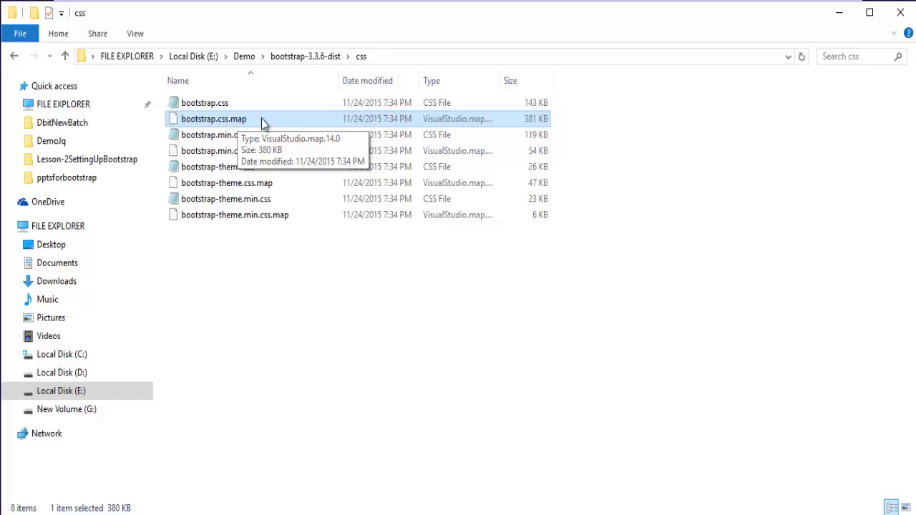
# Step: Point out bootstrap.css and bootstrap.min.css, then bring the bootstrap.css WordPad window forward
pyautogui.click(262, 310)
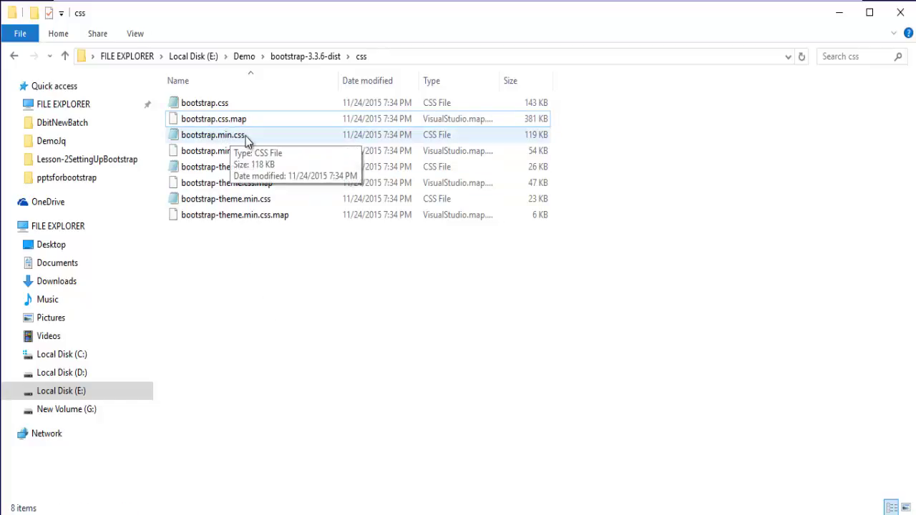
pyautogui.click(245, 137)
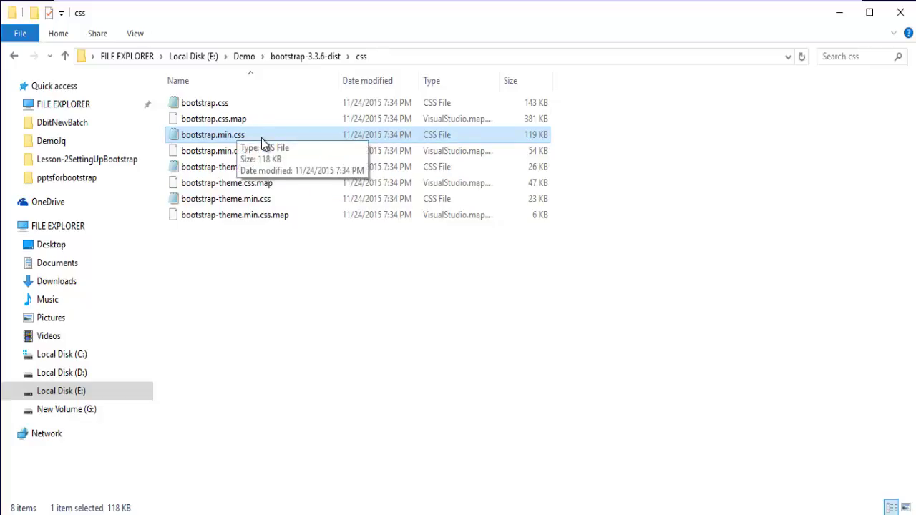
pyautogui.click(235, 103)
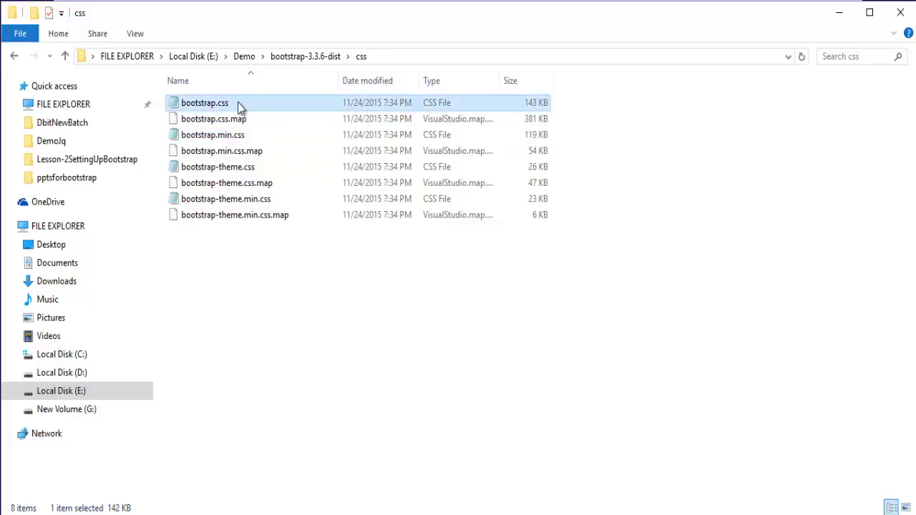
pyautogui.click(251, 137)
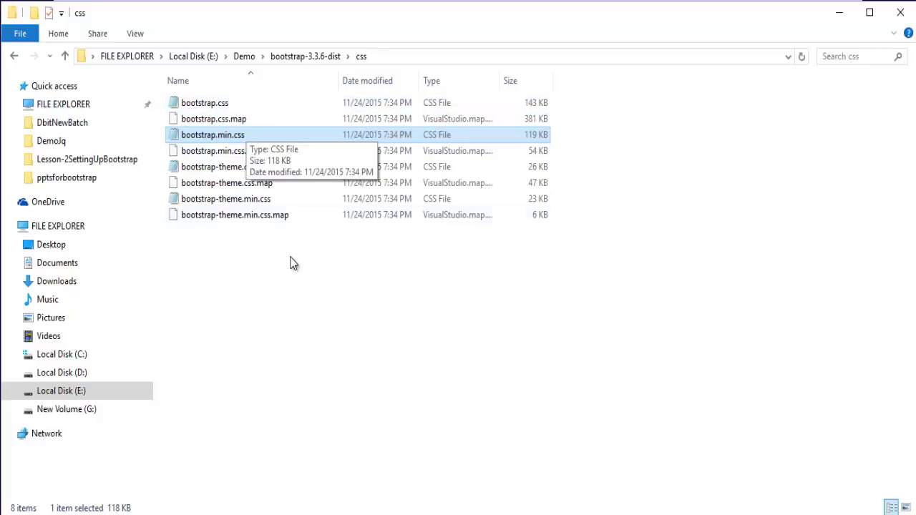
pyautogui.click(295, 296)
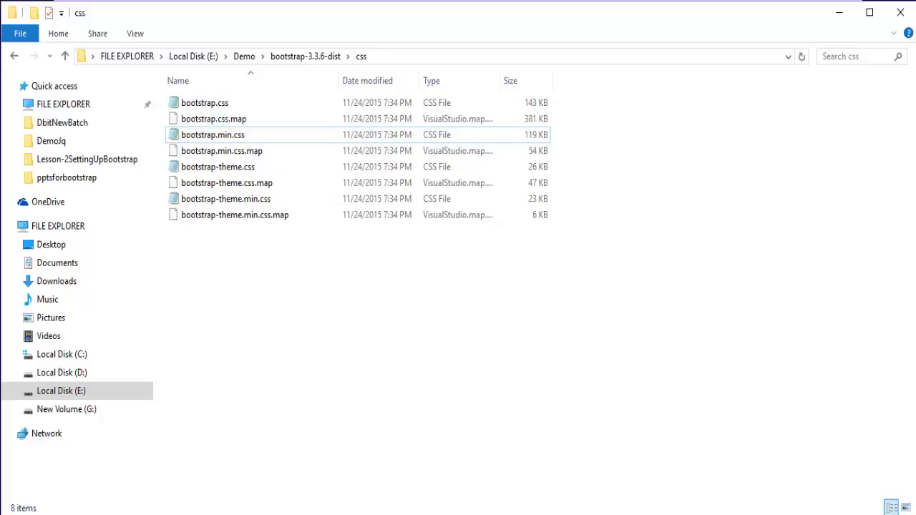
pyautogui.click(661, 485)
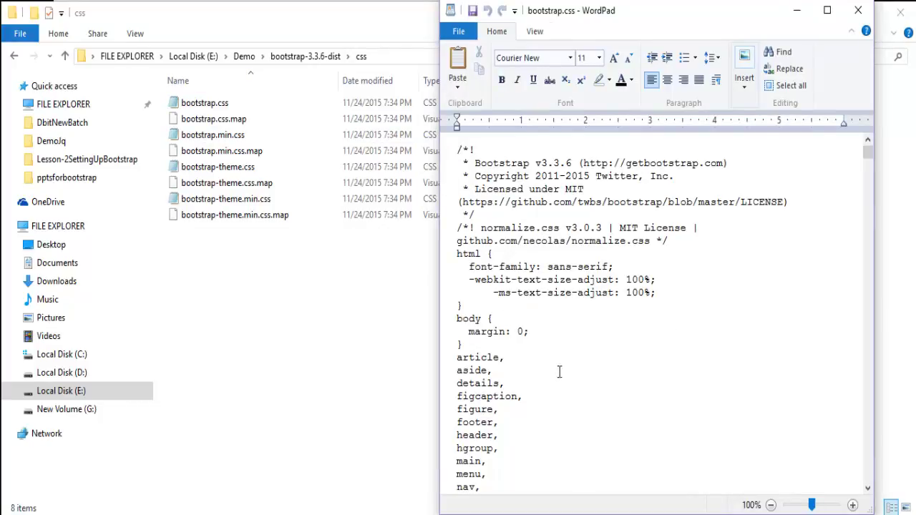
# Step: Compare bootstrap.min.css against bootstrap.css in WordPad, then minimize both windows
pyautogui.scroll(-2, 483, 358)
pyautogui.click(764, 501)
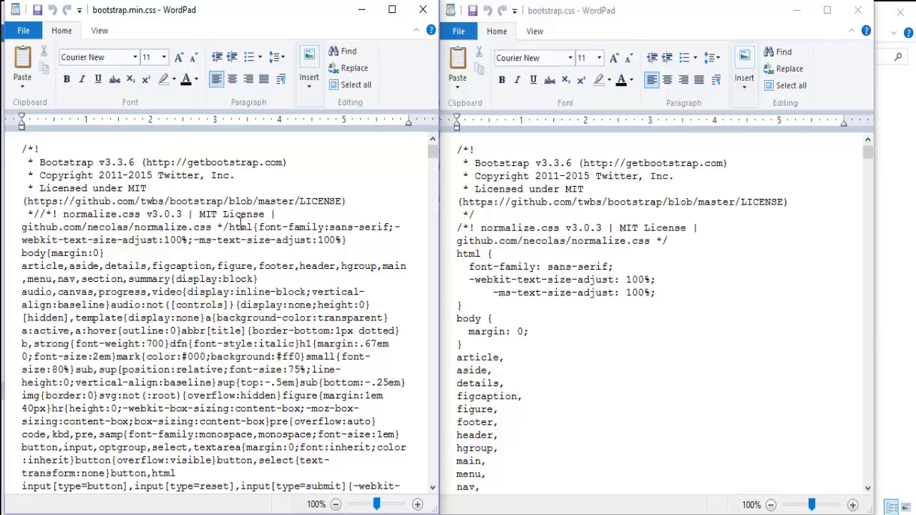
pyautogui.click(362, 9)
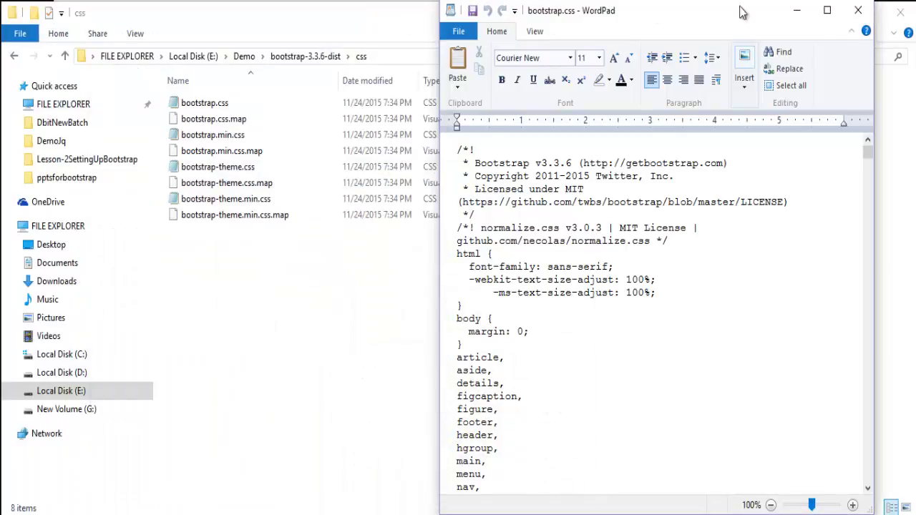
pyautogui.click(795, 12)
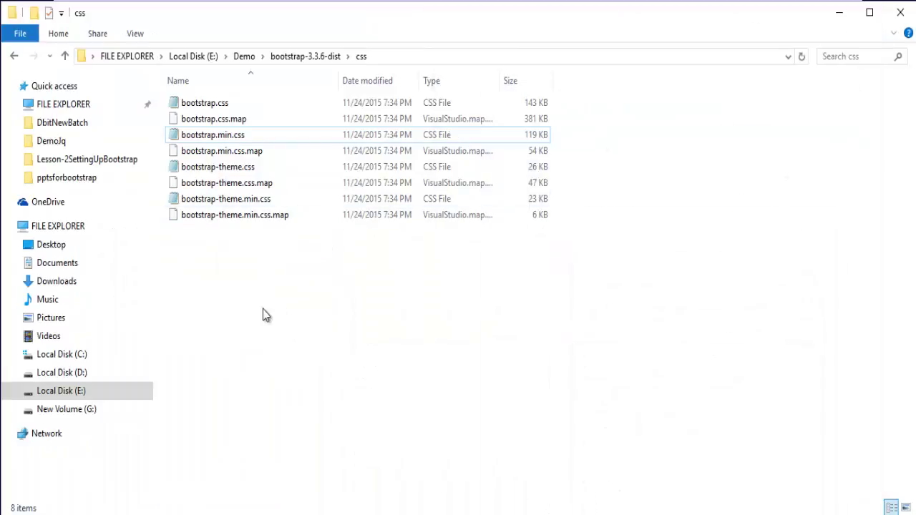
# Step: Compare file sizes of bootstrap.css, bootstrap.min.css, bootstrap.min.css.map and bootstrap-theme.css
pyautogui.moveTo(213, 135); pyautogui.dragTo(267, 137)
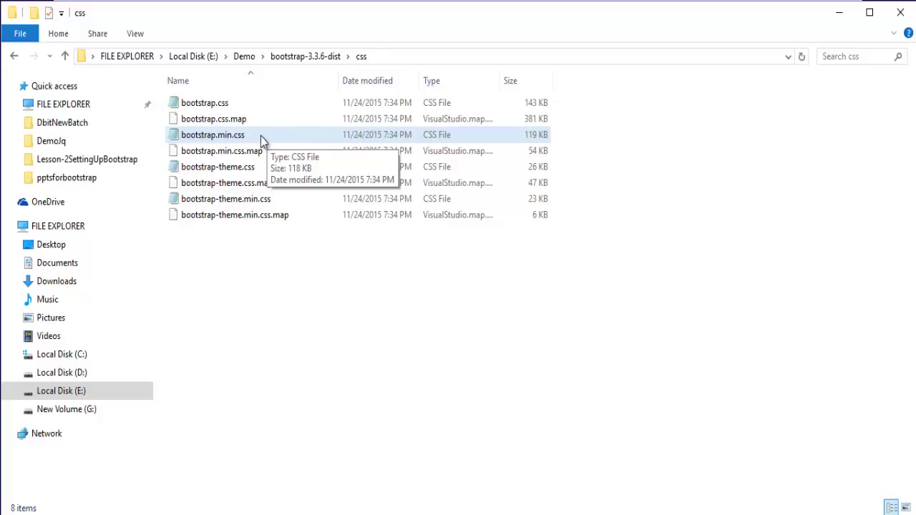
pyautogui.click(238, 105)
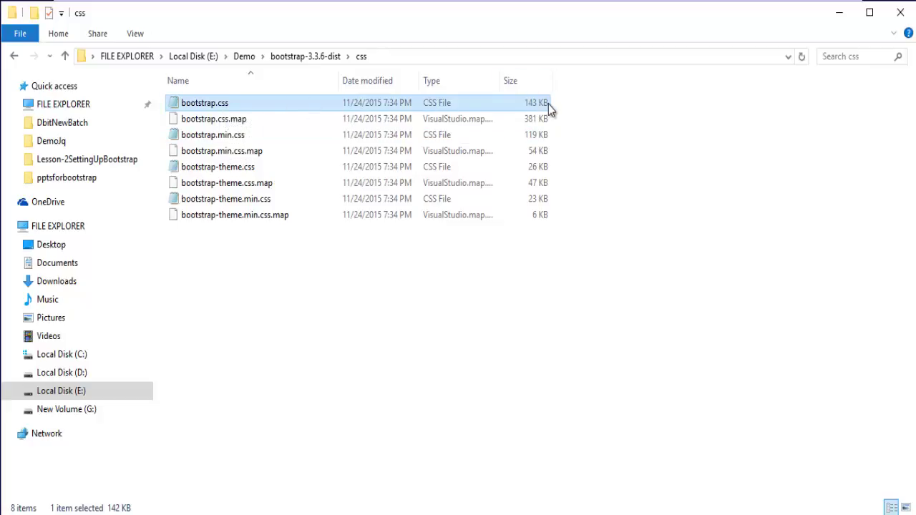
pyautogui.click(250, 137)
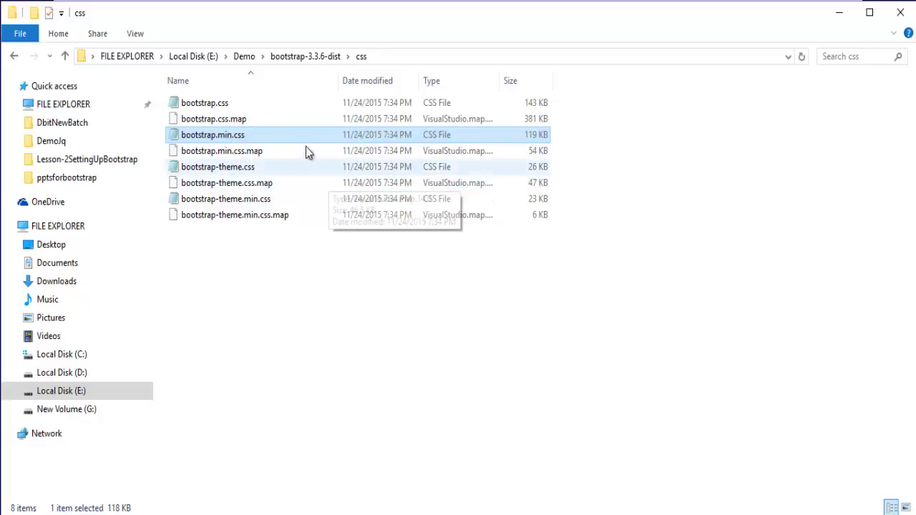
pyautogui.click(224, 103)
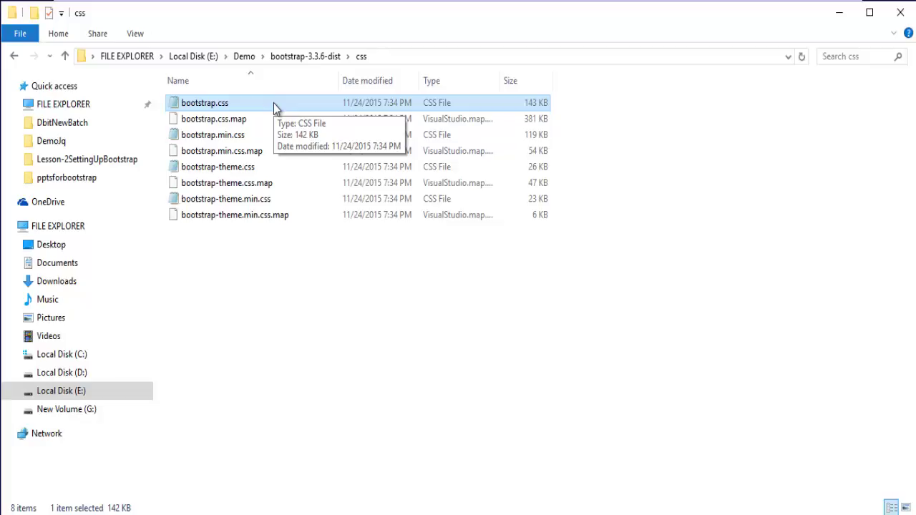
pyautogui.click(231, 153)
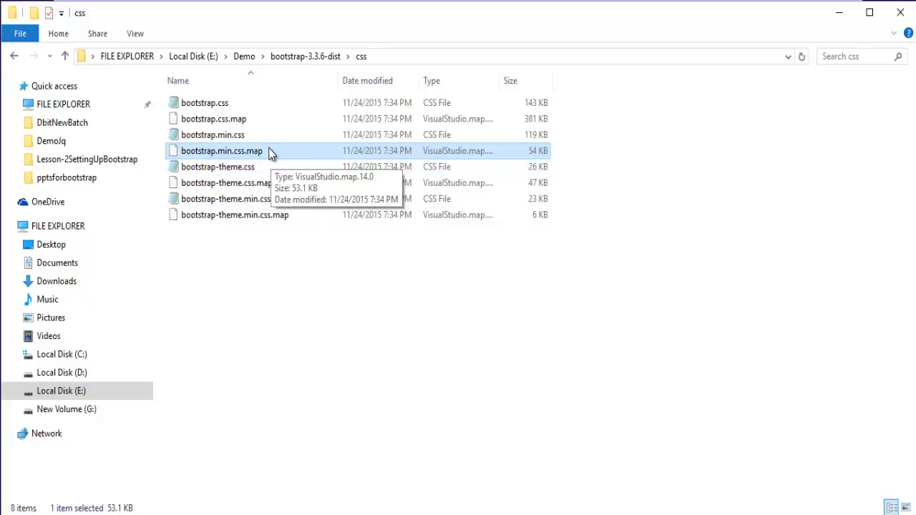
pyautogui.click(253, 172)
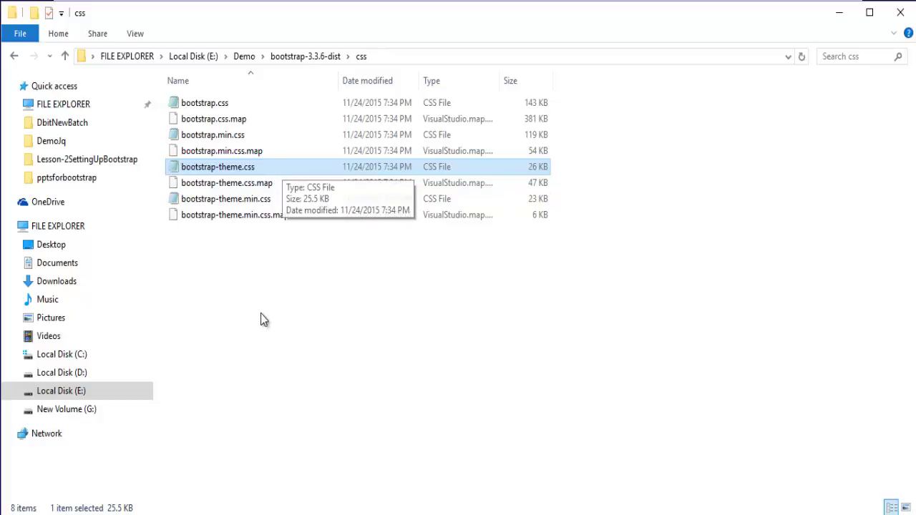
# Step: Check sizes of bootstrap-theme.css, .css.map, .min.css and .min.css.map, then return to bootstrap-3.3.6-dist
pyautogui.click(222, 106)
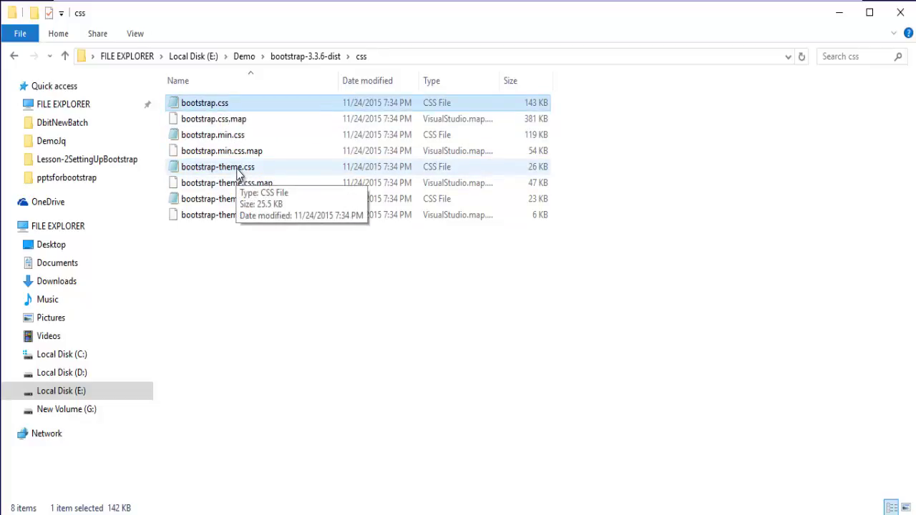
pyautogui.click(237, 173)
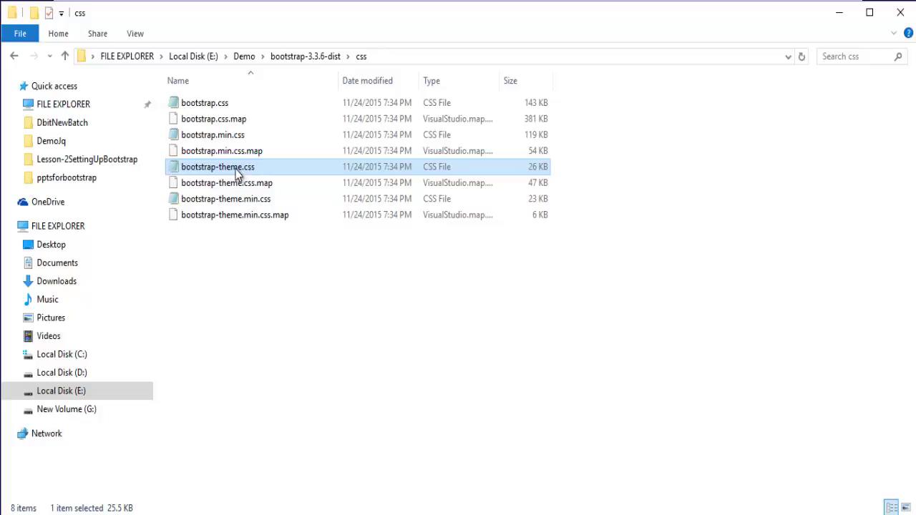
pyautogui.click(233, 184)
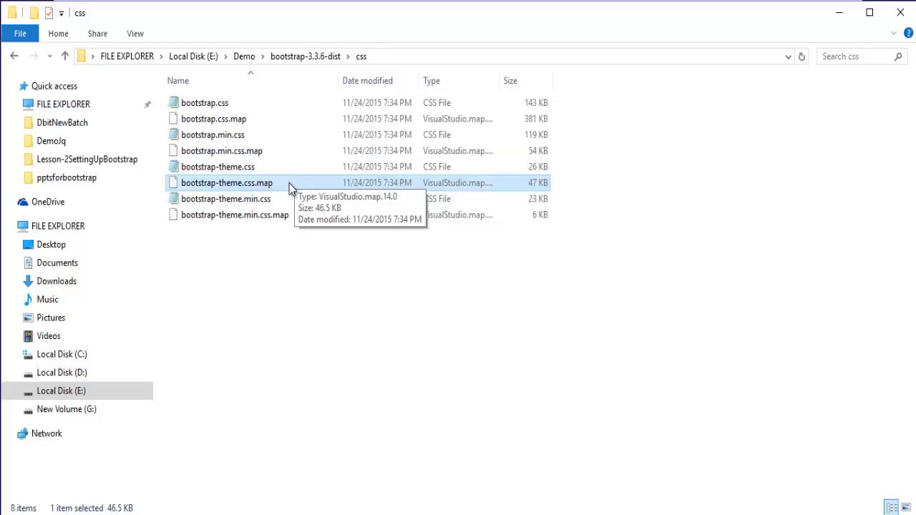
pyautogui.click(232, 200)
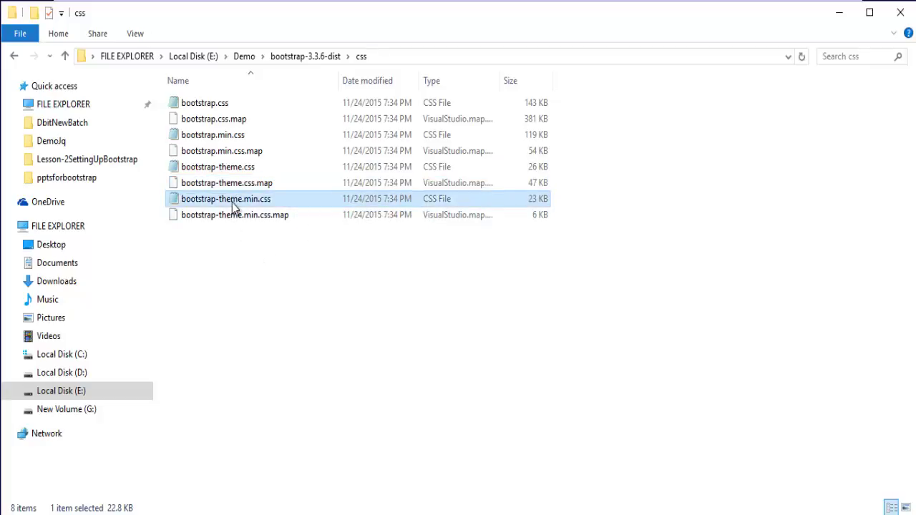
pyautogui.click(279, 203)
pyautogui.click(292, 219)
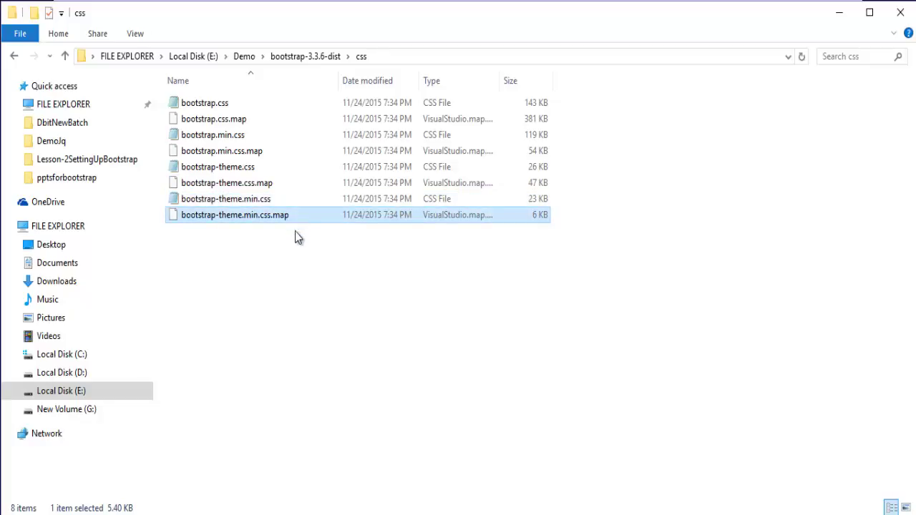
pyautogui.click(298, 263)
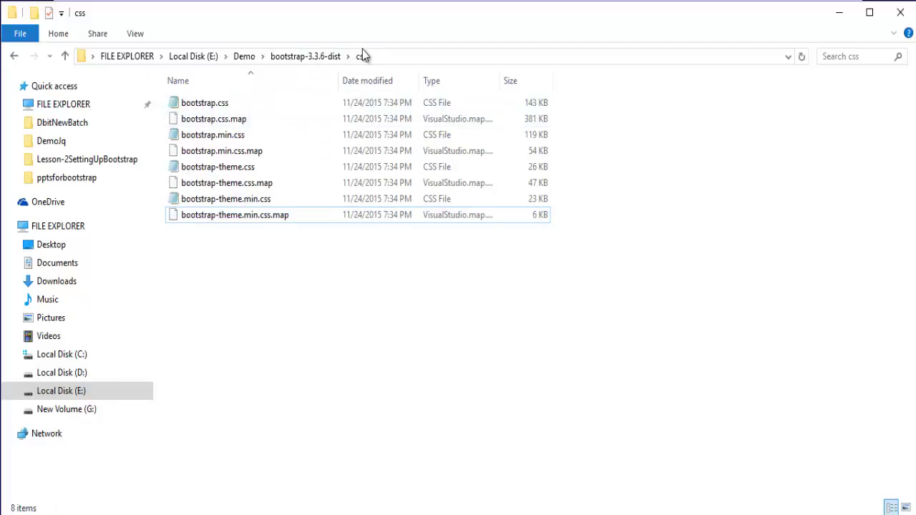
pyautogui.click(15, 61)
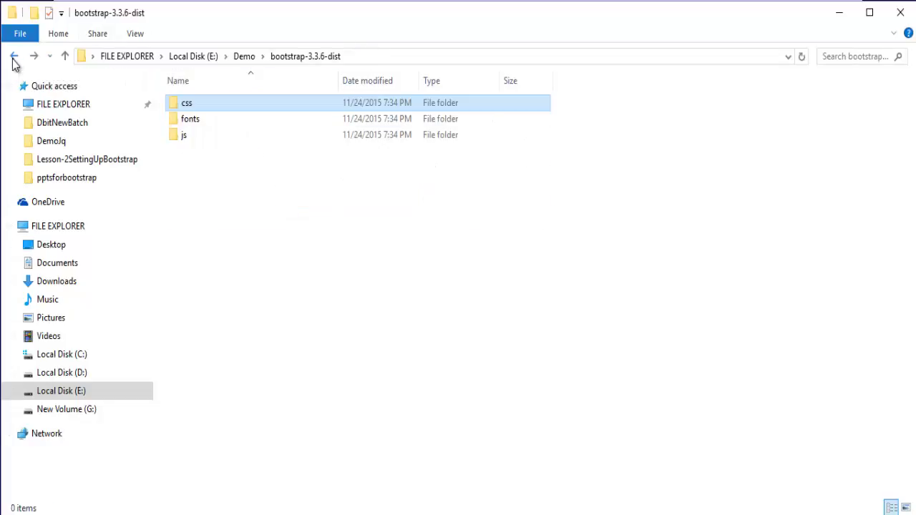
pyautogui.doubleClick(205, 126)
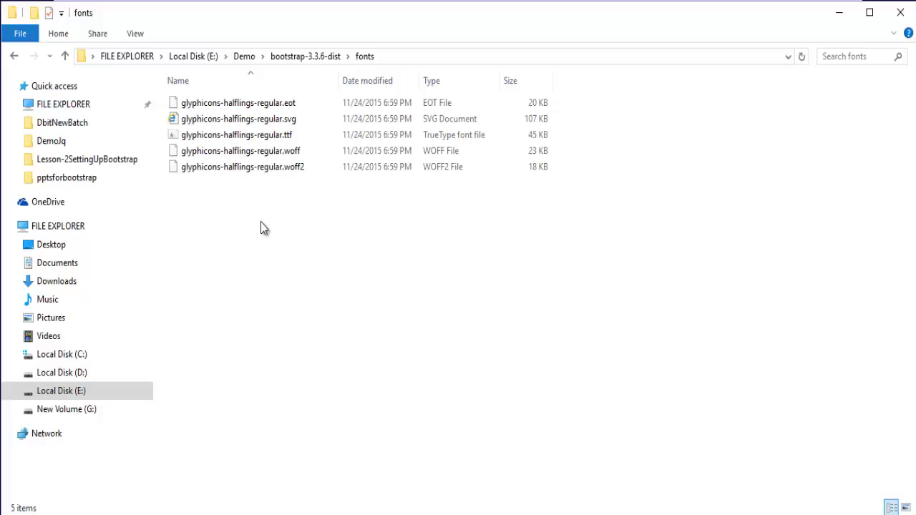
pyautogui.hotkey('alt', 'Left')
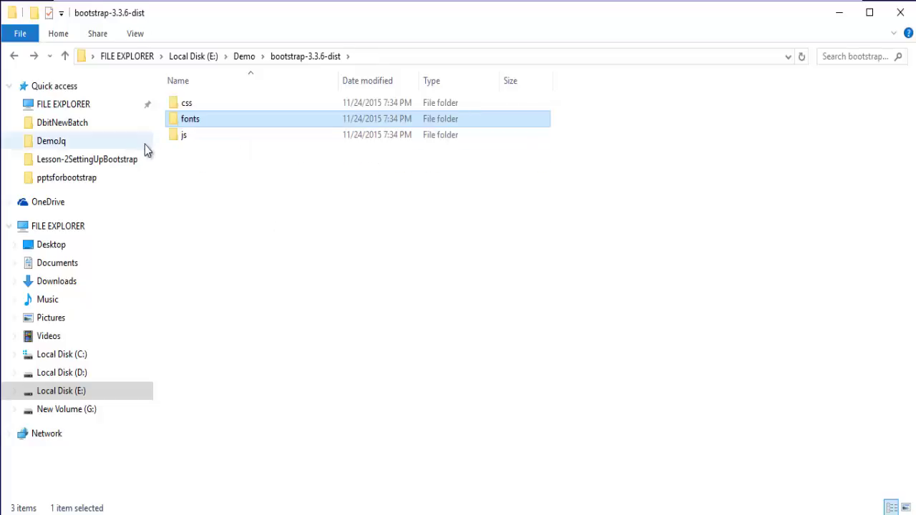
pyautogui.doubleClick(183, 137)
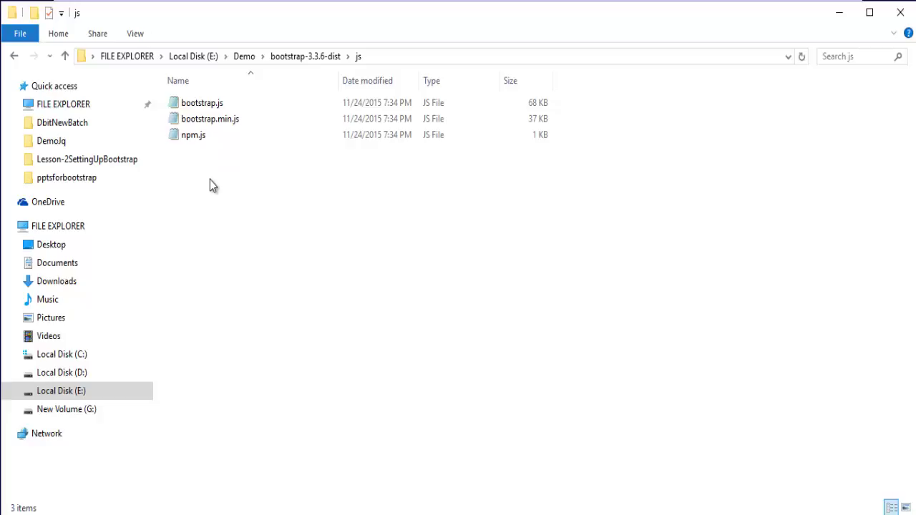
# Step: Compare the js files: bootstrap.js (68 KB), bootstrap.min.js (37 KB) and npm.js (484 bytes)
pyautogui.click(208, 110)
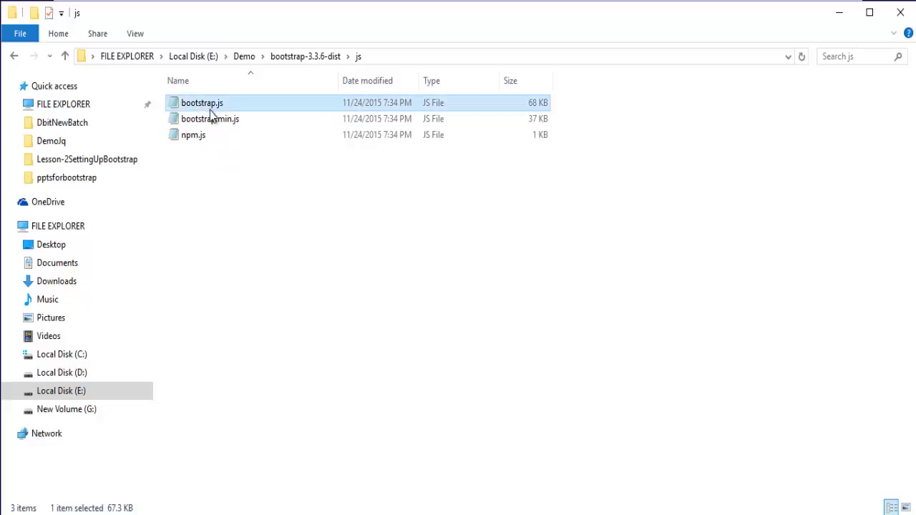
pyautogui.click(219, 121)
pyautogui.click(201, 139)
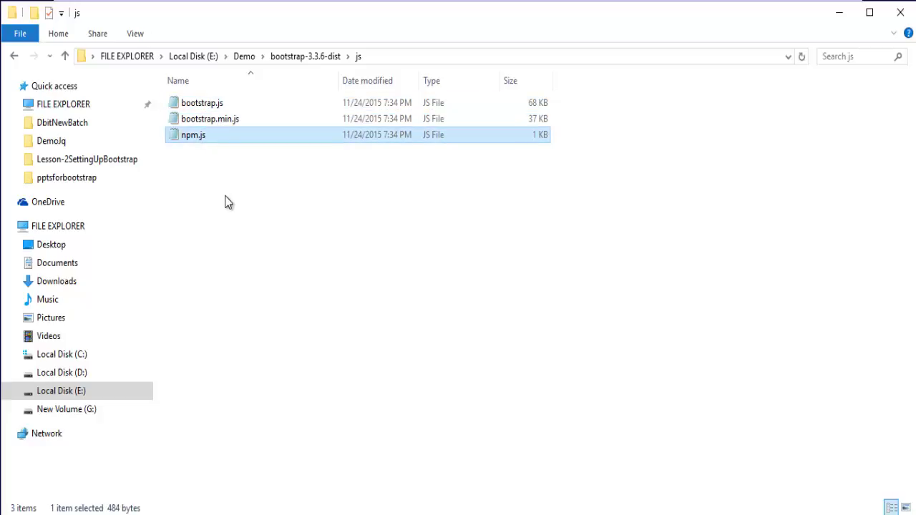
pyautogui.click(226, 202)
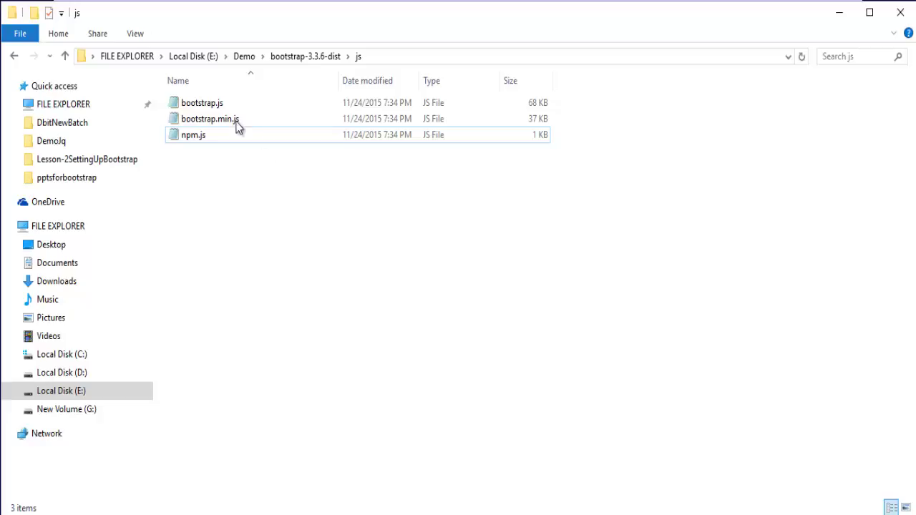
pyautogui.click(222, 105)
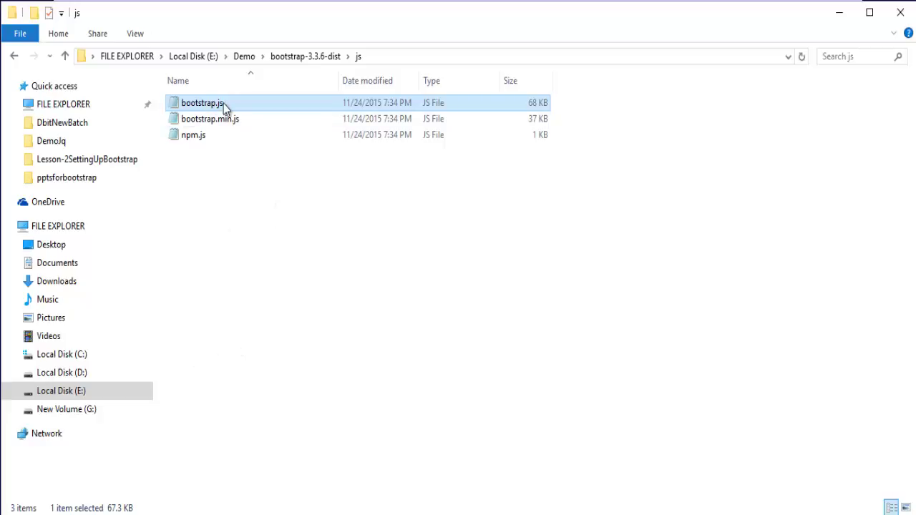
pyautogui.click(251, 230)
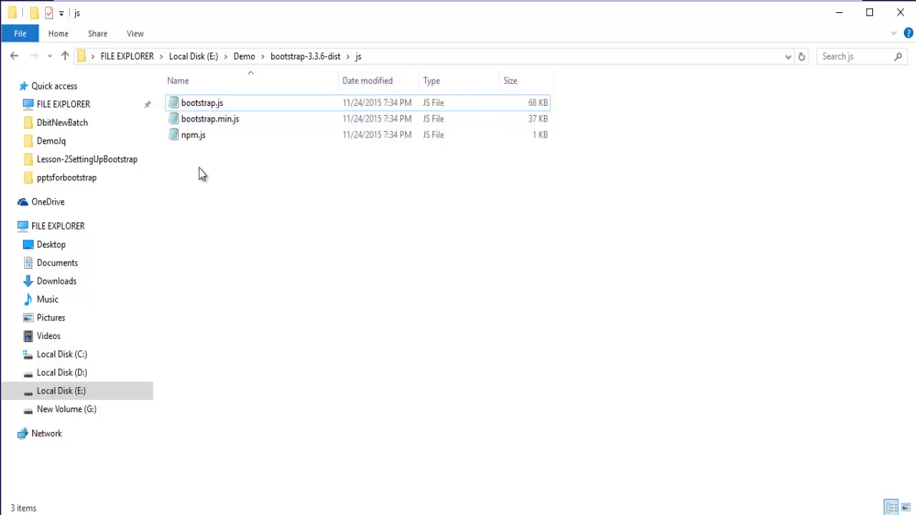
pyautogui.click(229, 120)
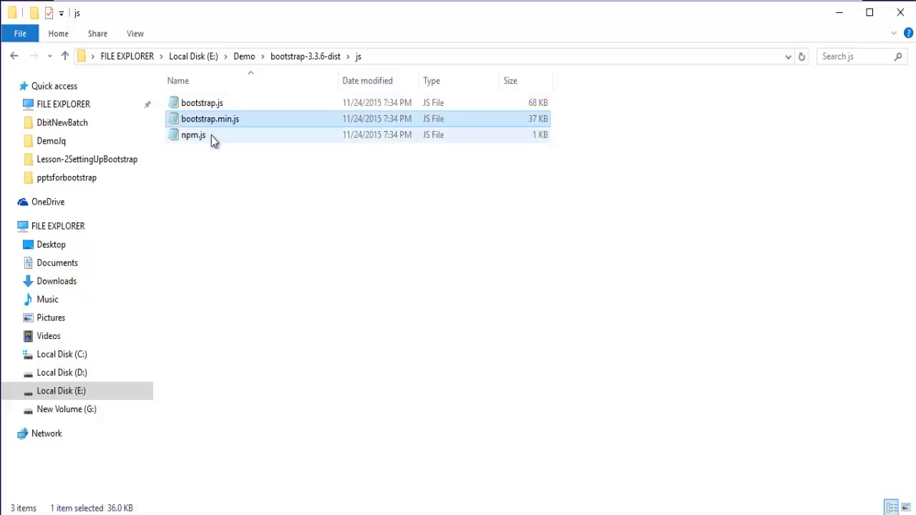
pyautogui.click(207, 140)
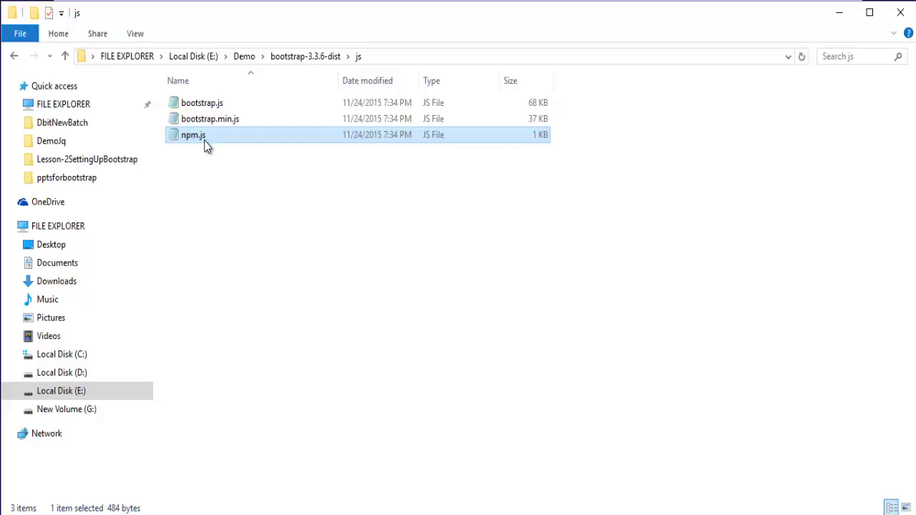
pyautogui.click(191, 194)
pyautogui.click(217, 134)
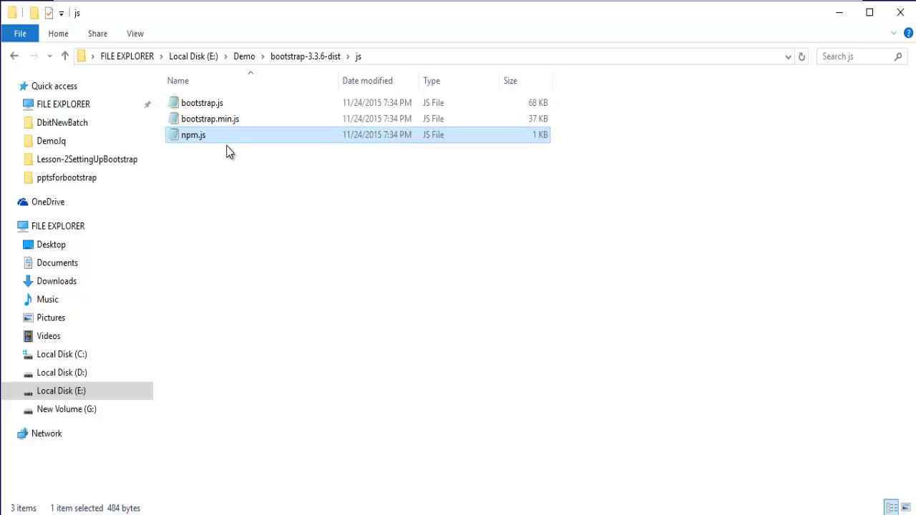